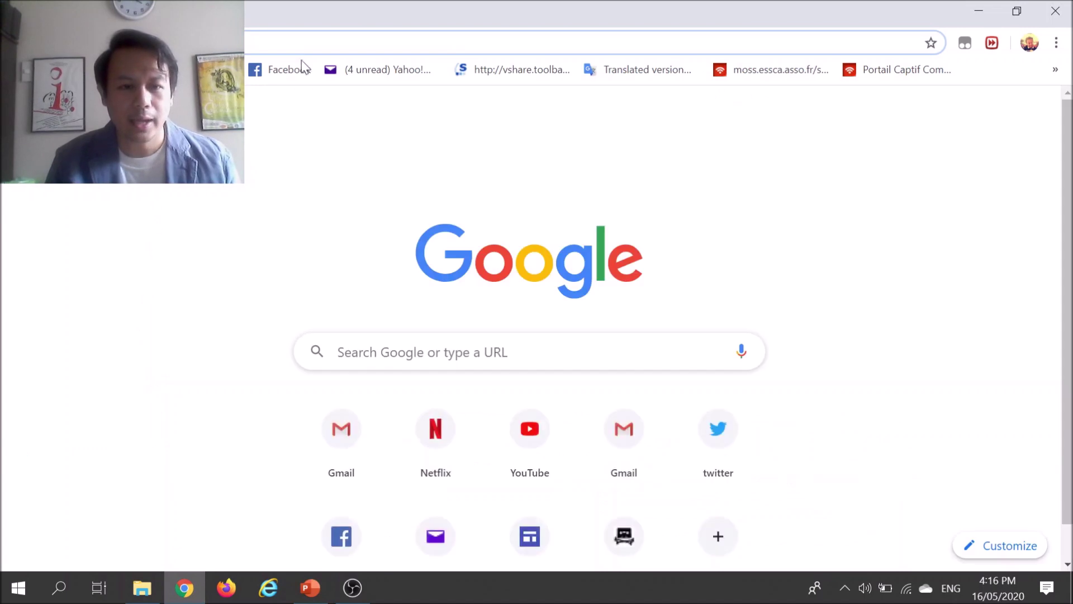
# Google 'OBS' and open the official OBS Studio site at obsproject.com.
pyautogui.click(403, 352)
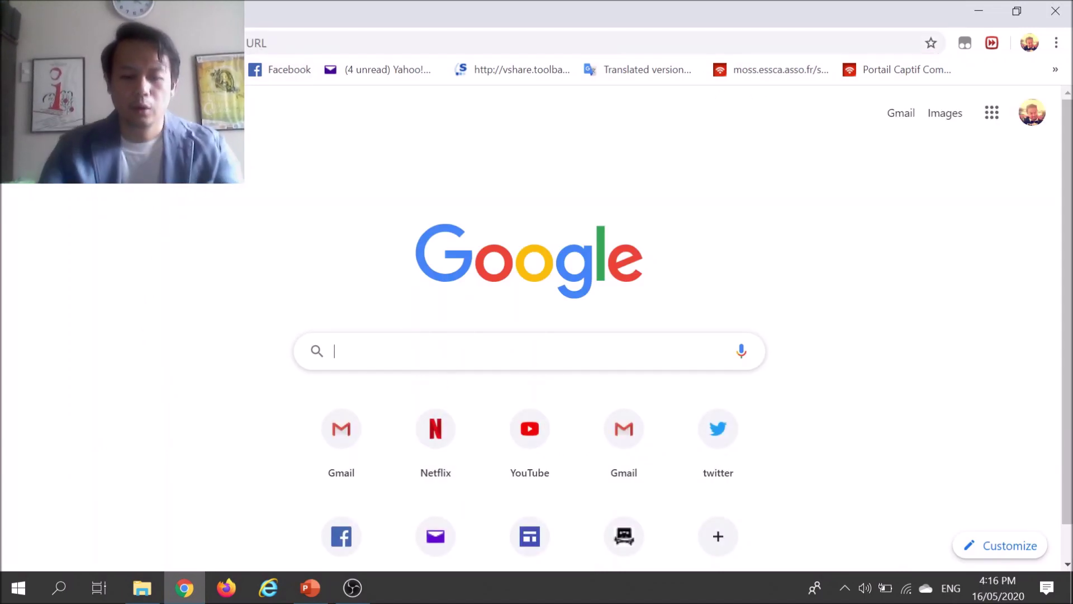
pyautogui.write('OBS')
pyautogui.press('Return')
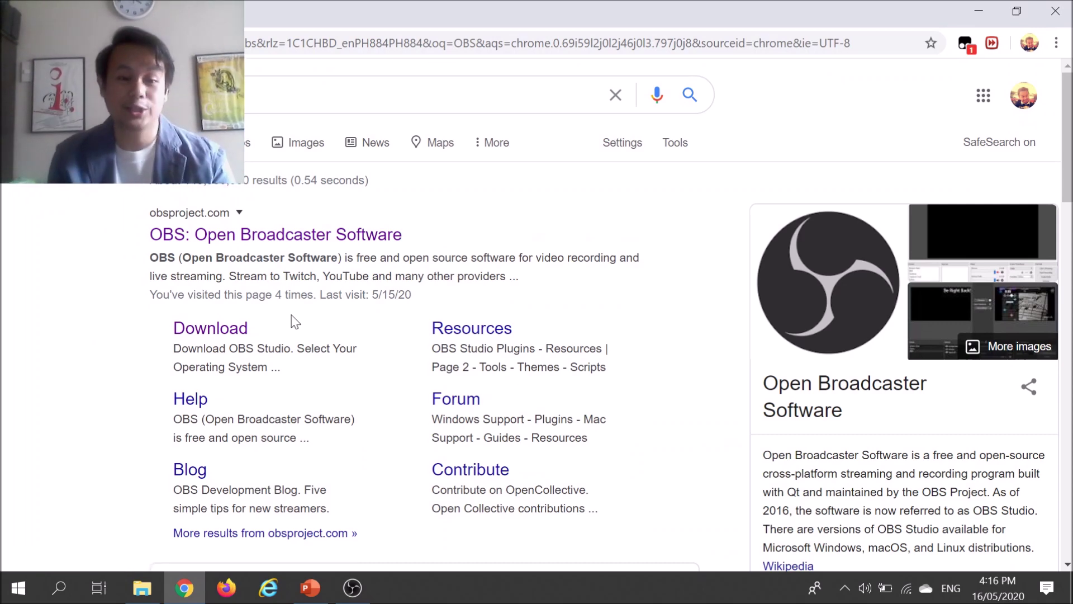
pyautogui.click(338, 240)
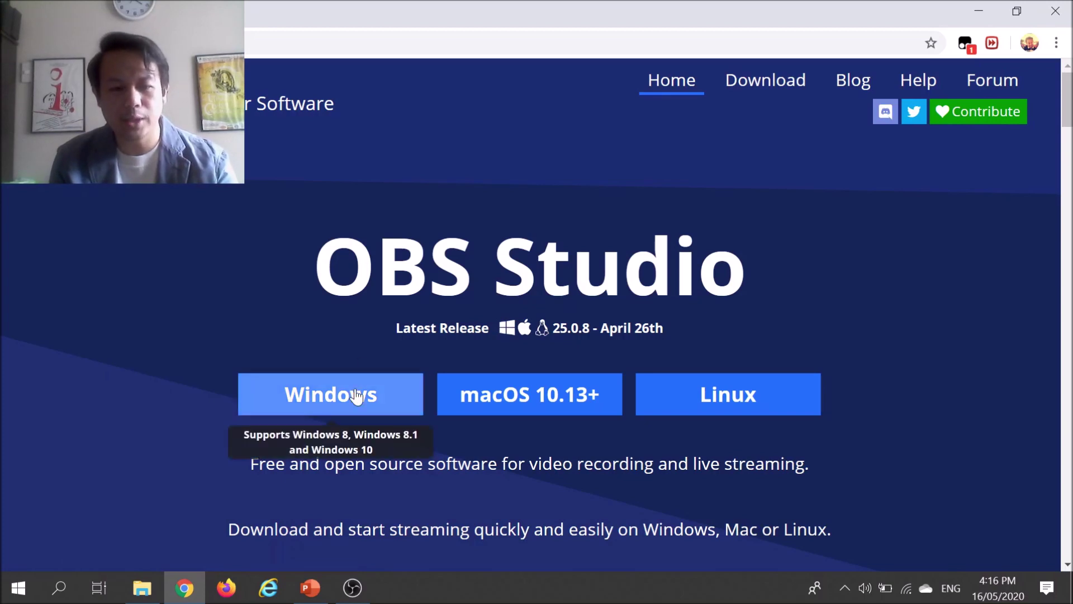
# Start saving the Windows OBS Studio 25.0.8 installer to Downloads, then cancel the download.
pyautogui.click(357, 395)
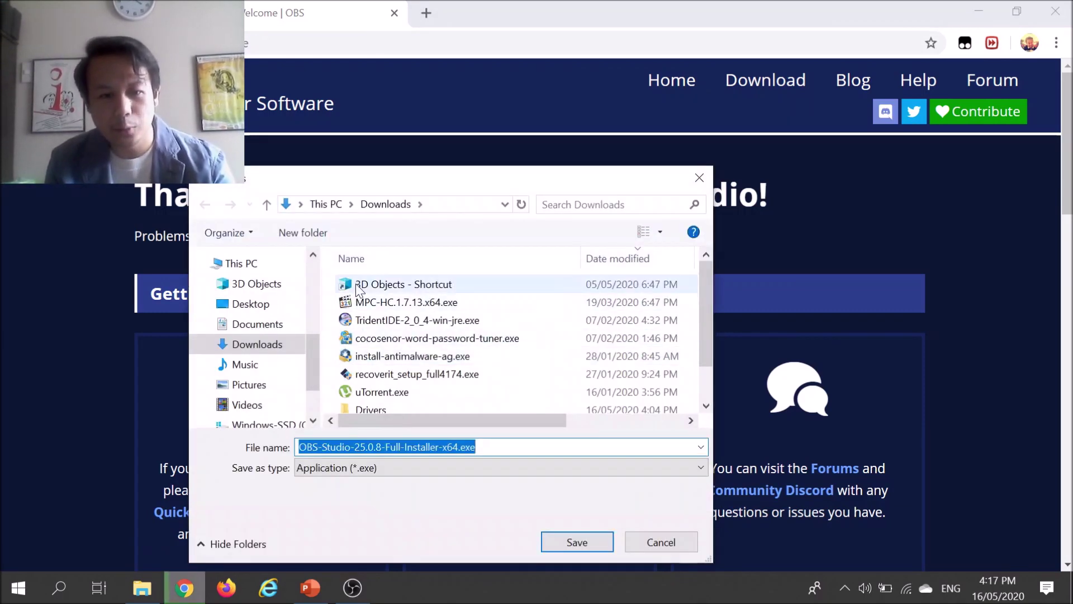
pyautogui.click(589, 549)
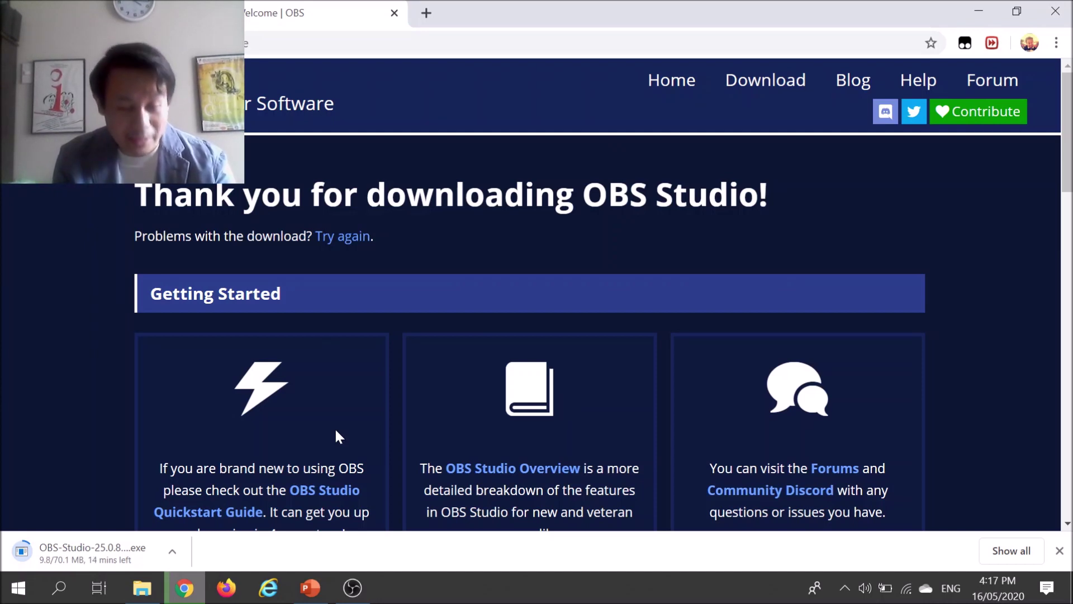
pyautogui.click(174, 550)
pyautogui.click(189, 524)
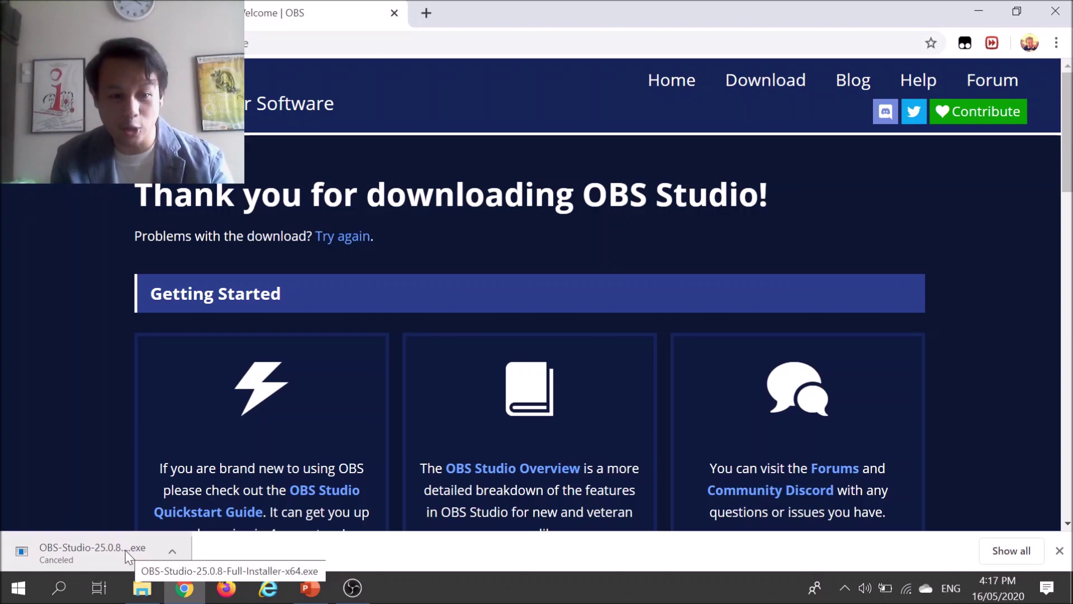
# Open File Explorer on Downloads > Drivers and locate OBS-Studio-25.0.8-Full-Installer-x64.exe.
pyautogui.click(148, 595)
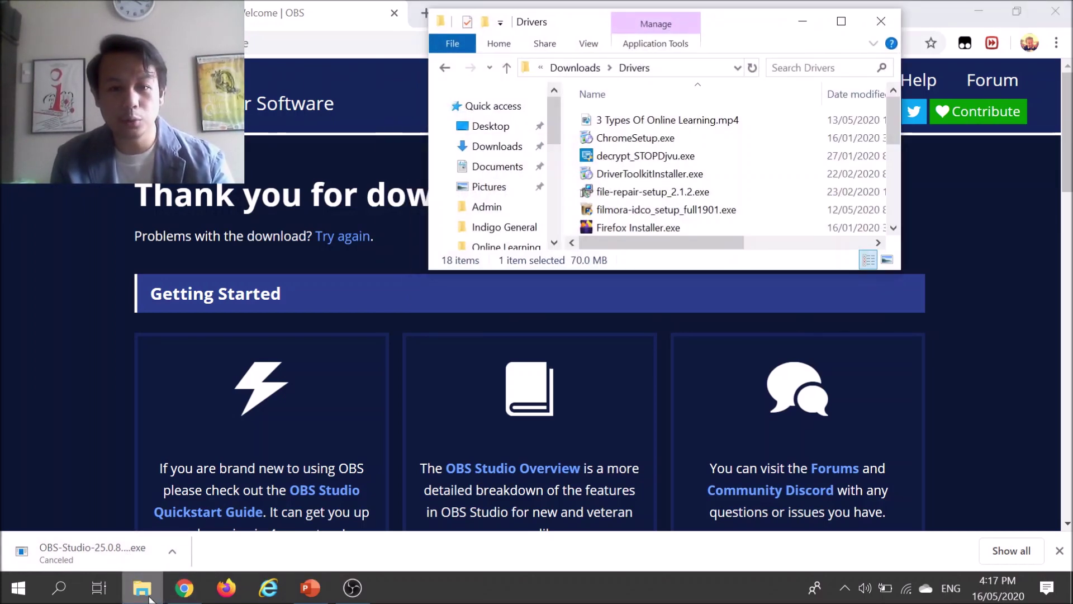
pyautogui.scroll(-2, 712, 217)
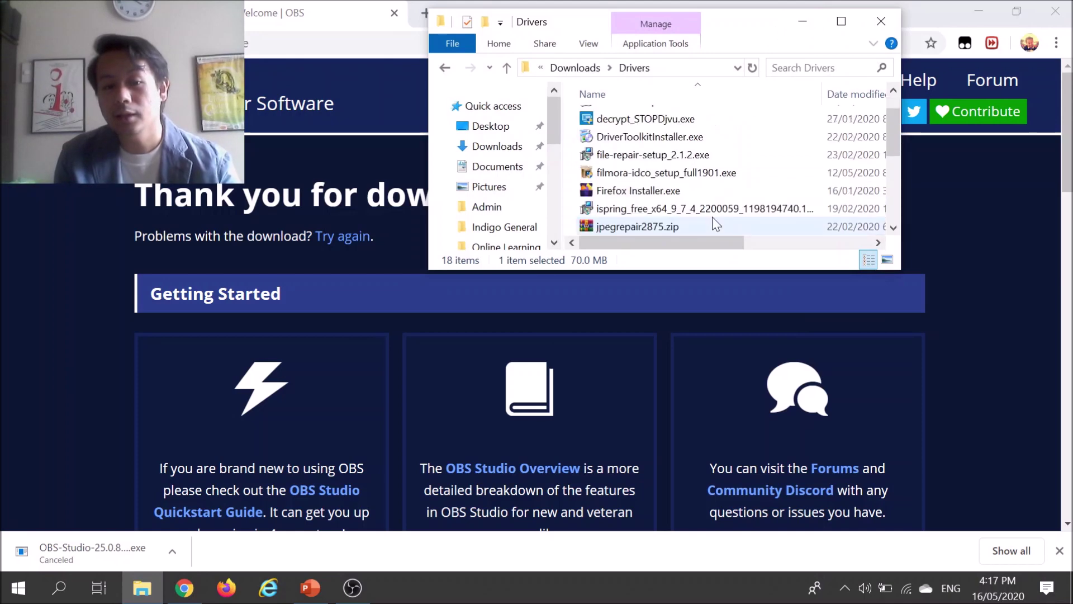
pyautogui.scroll(-2, 710, 229)
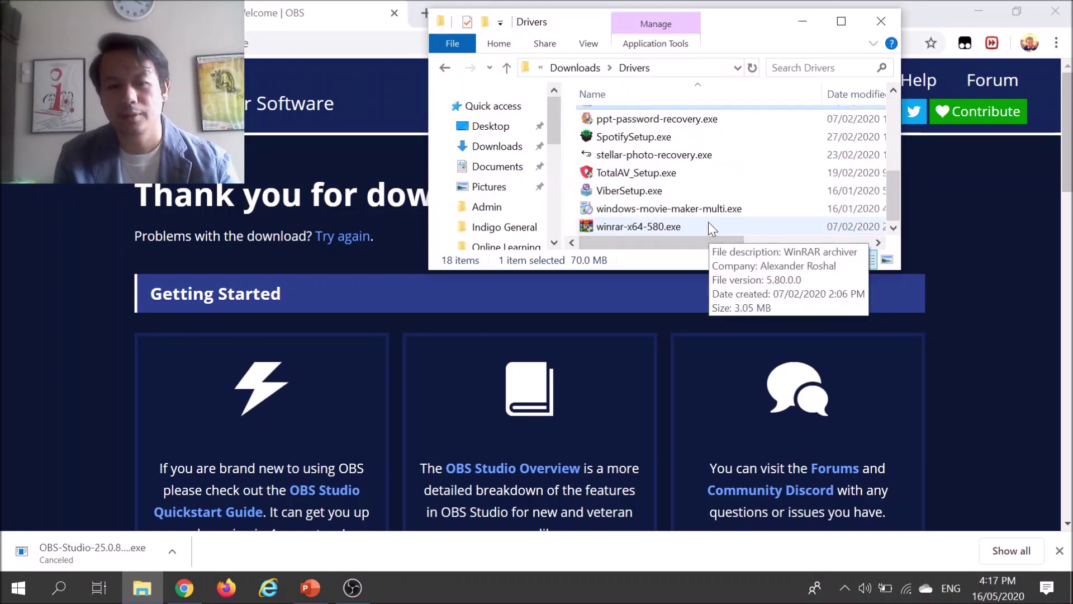
pyautogui.scroll(2, 708, 223)
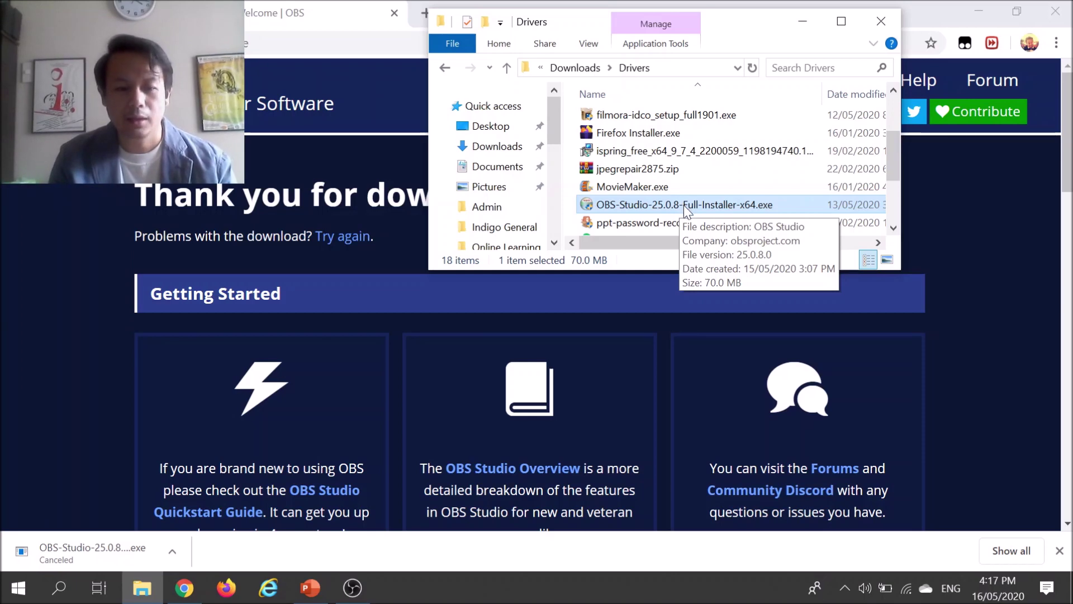
# Search Windows for 'OBS' and launch the OBS Studio (64bit) desktop app.
pyautogui.click(65, 598)
pyautogui.write('OBS')
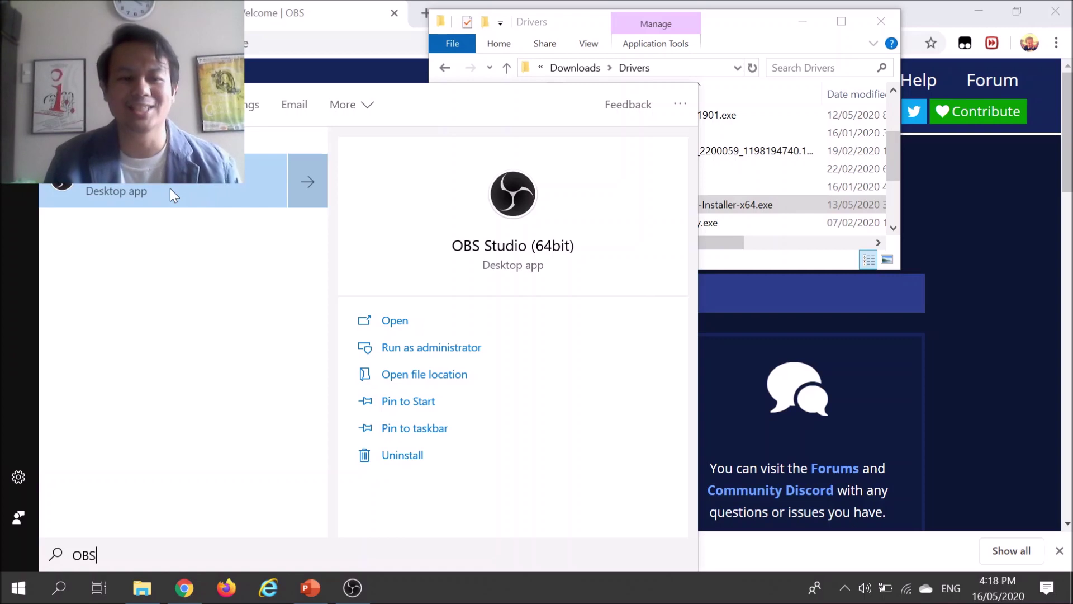
pyautogui.click(170, 189)
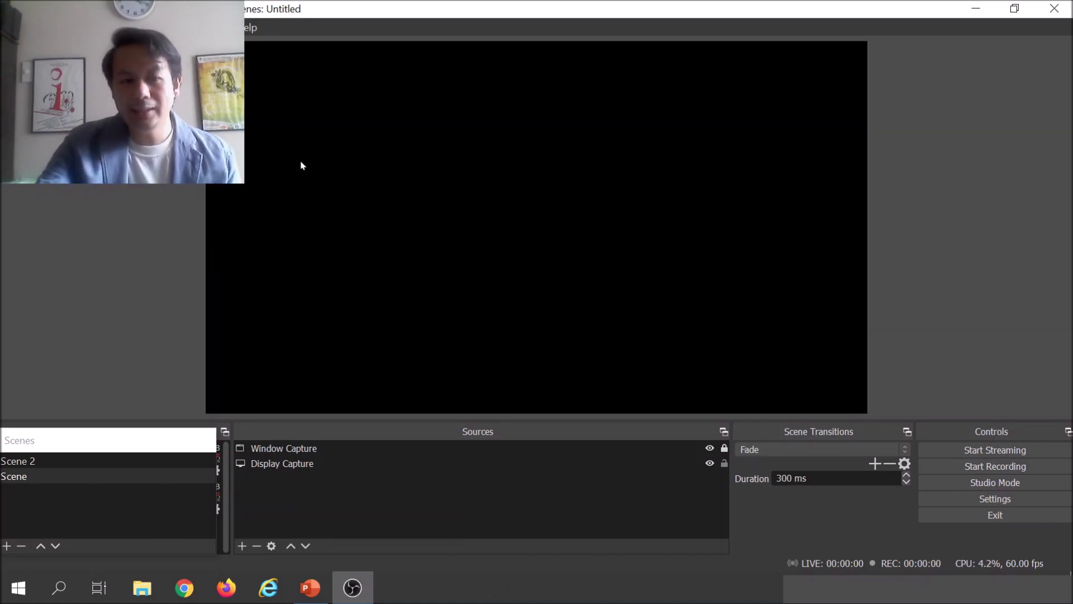
# Add a Display Capture source from the preview's menu and select it in the preview.
pyautogui.press('Menu')
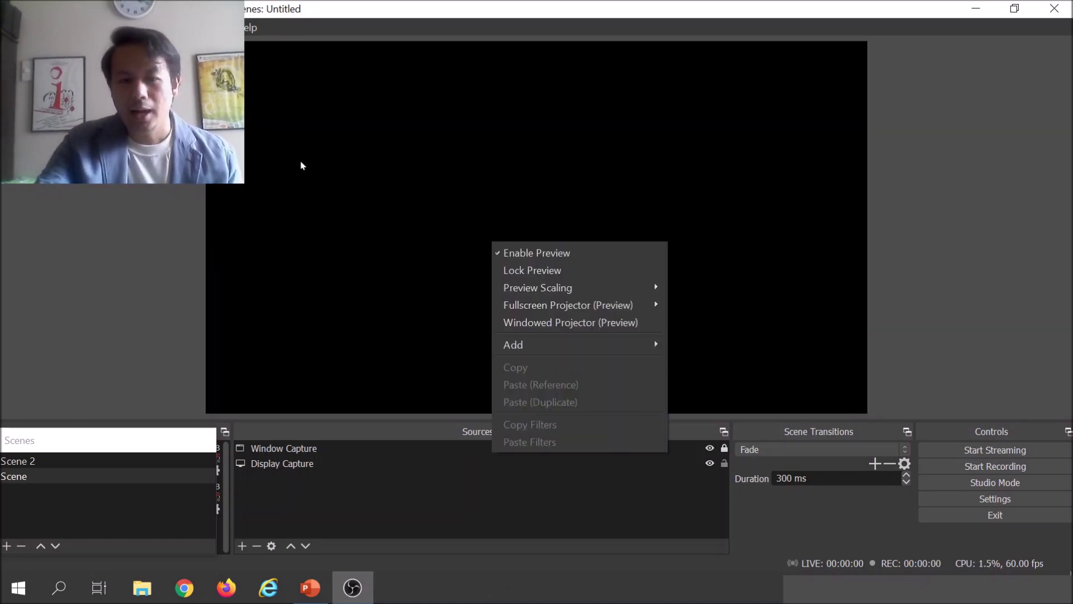
pyautogui.press('Down')
pyautogui.press('Down')
pyautogui.press('Down')
pyautogui.press('Down')
pyautogui.press('Down')
pyautogui.press('Down')
pyautogui.press('Right')
pyautogui.press('Down')
pyautogui.press('Down')
pyautogui.press('Down')
pyautogui.press('Down')
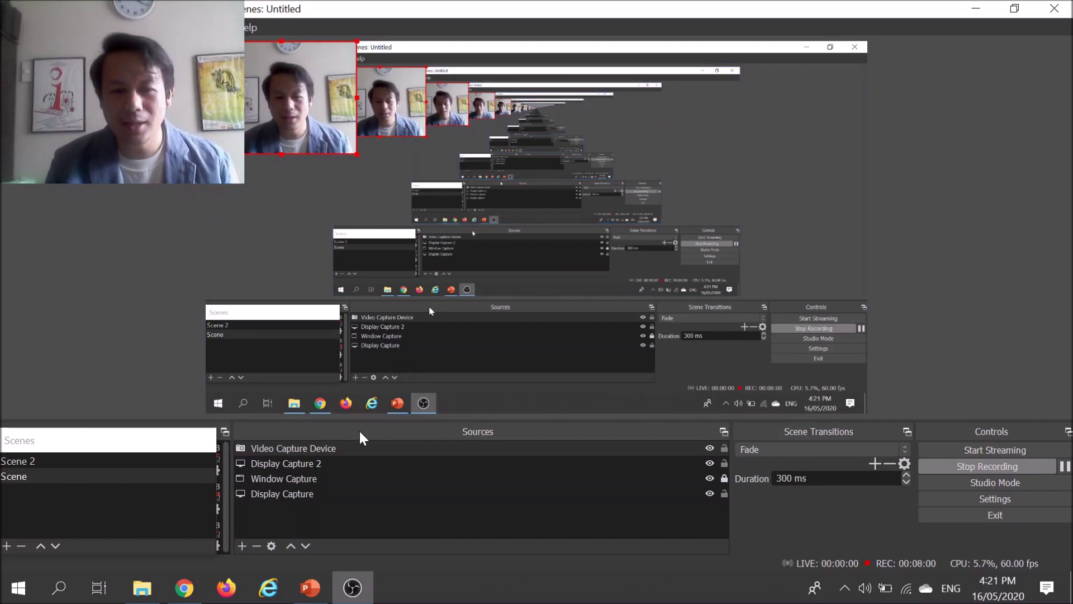
pyautogui.click(577, 263)
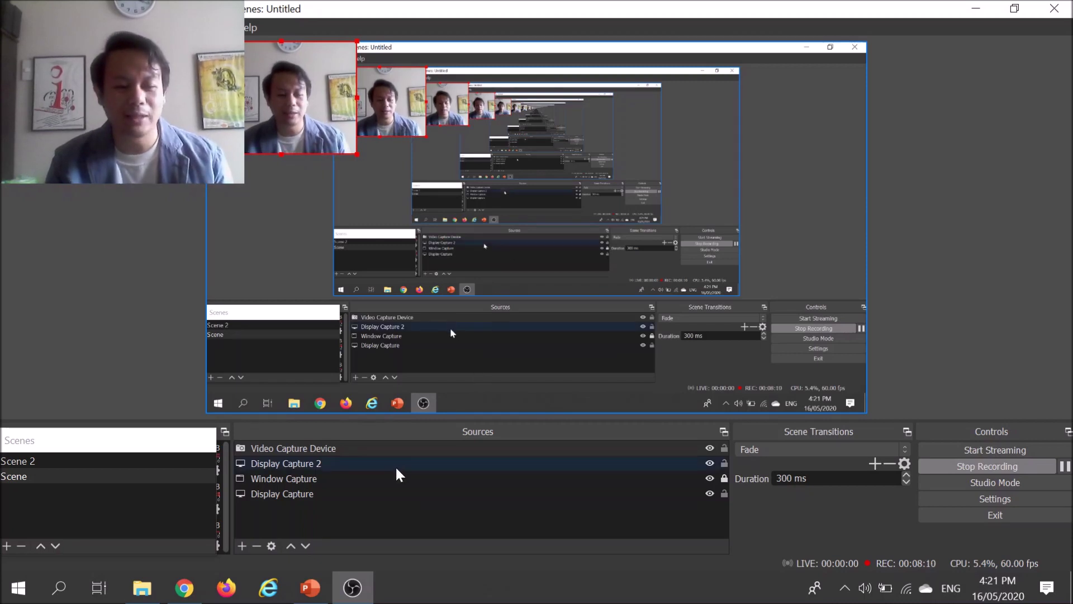
# Switch to the PowerPoint deck, select slide 2 and start the slide show.
pyautogui.click(321, 579)
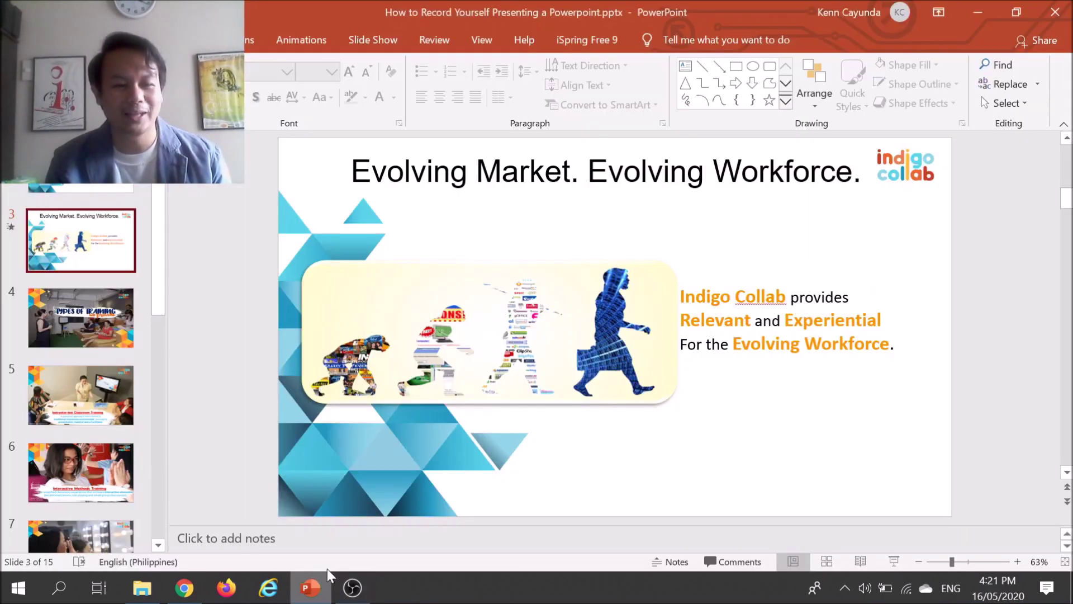
pyautogui.click(121, 273)
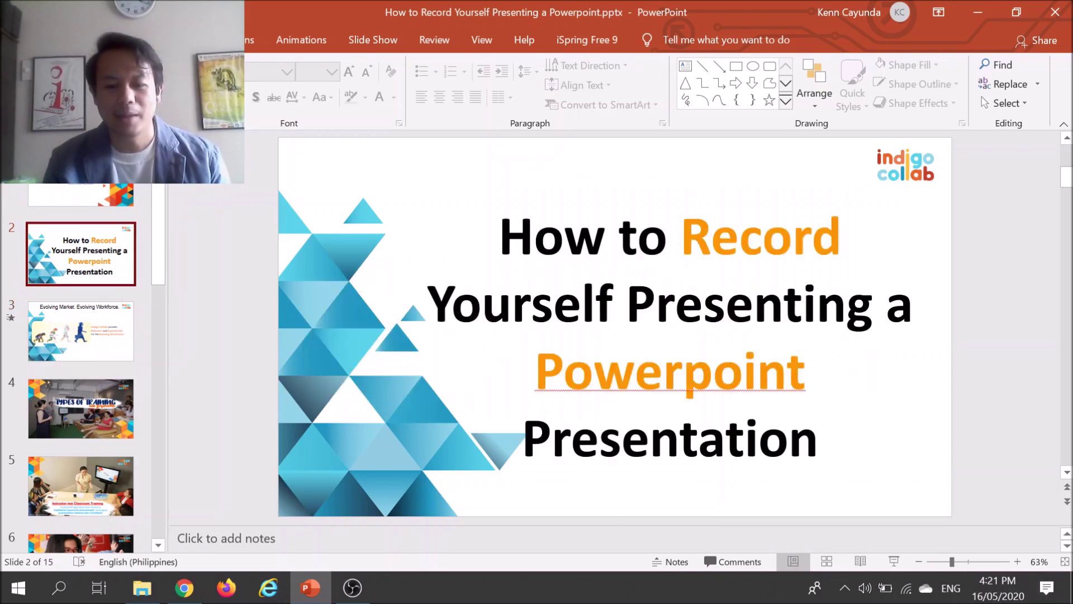
pyautogui.click(894, 561)
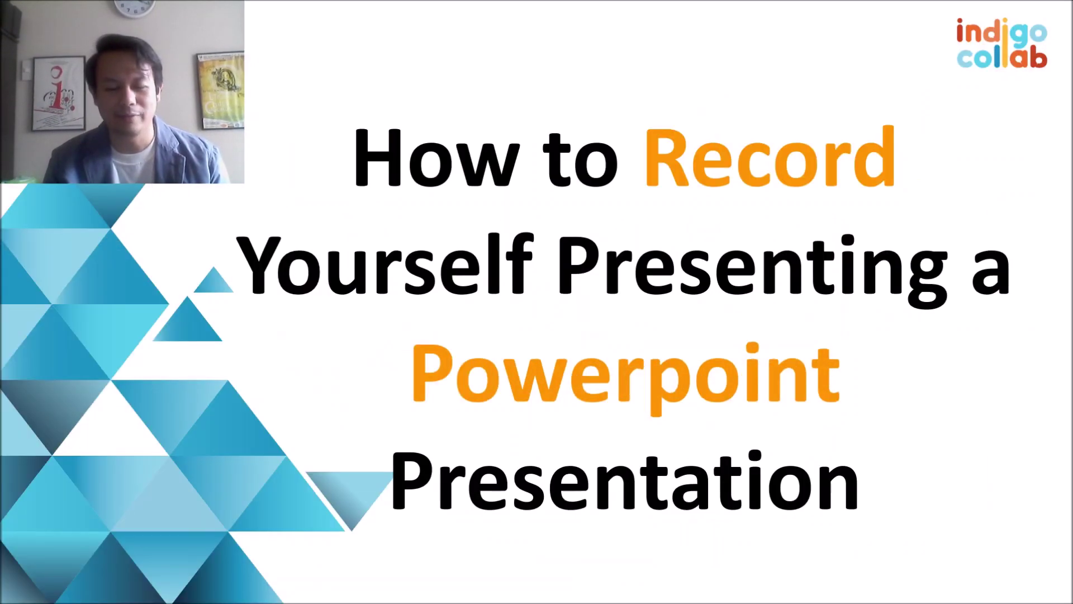
# Advance to the Types of Training slide, end the show and return to OBS.
pyautogui.press('Right')
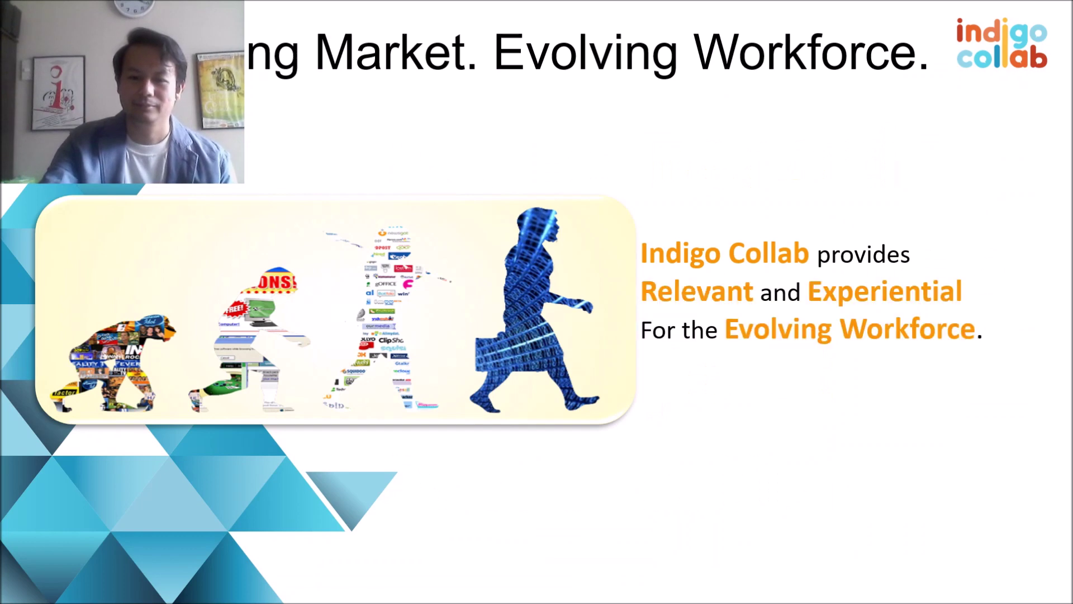
pyautogui.press('Right')
pyautogui.press('Escape')
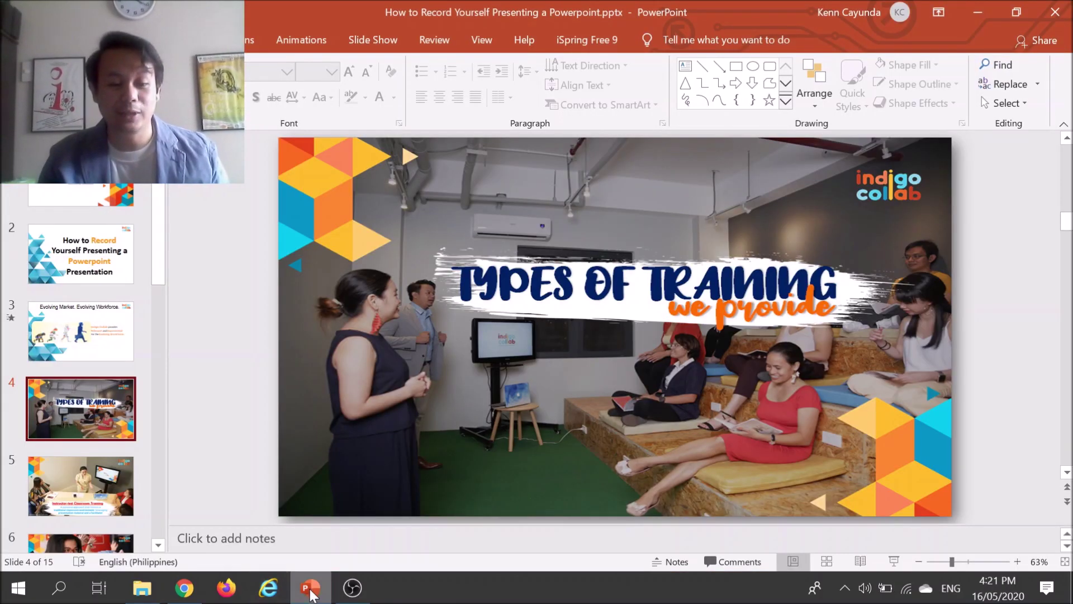
pyautogui.moveTo(357, 592)
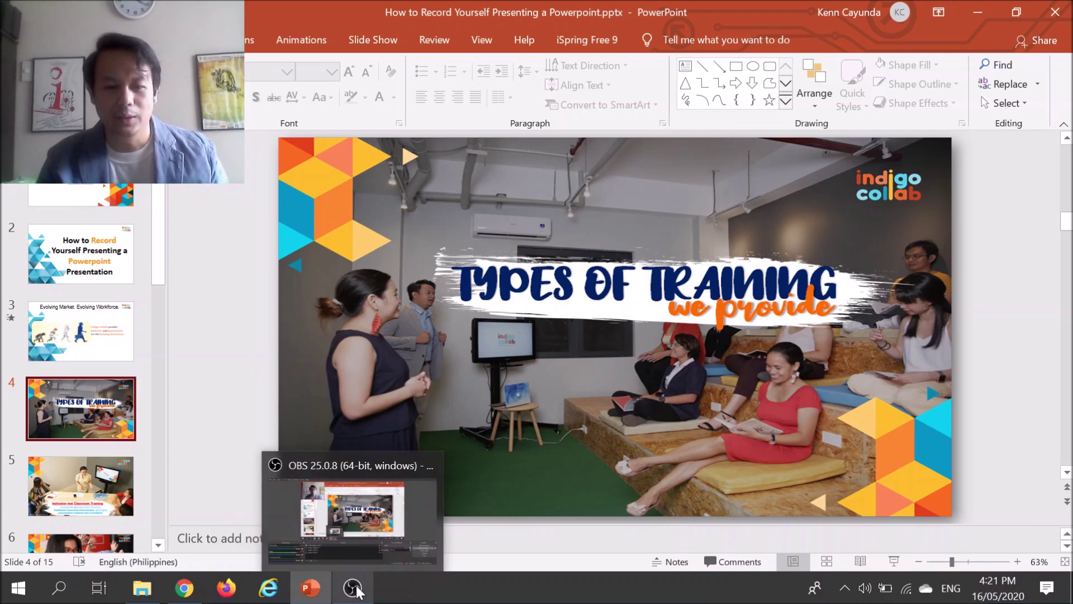
pyautogui.click(357, 591)
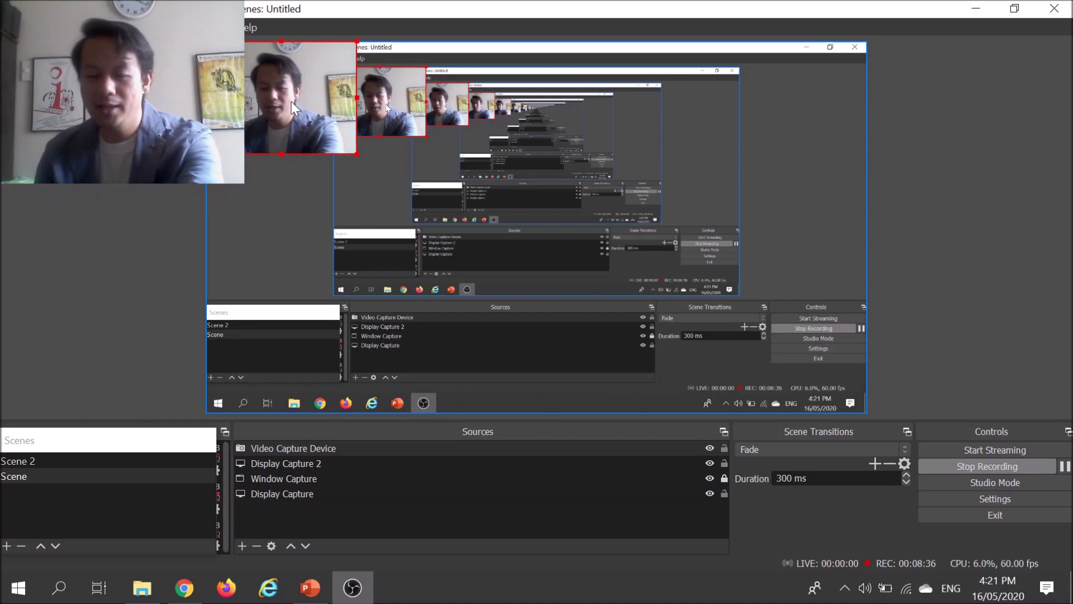
# Remove the existing Video Capture Device source from the scene.
pyautogui.press('Down')
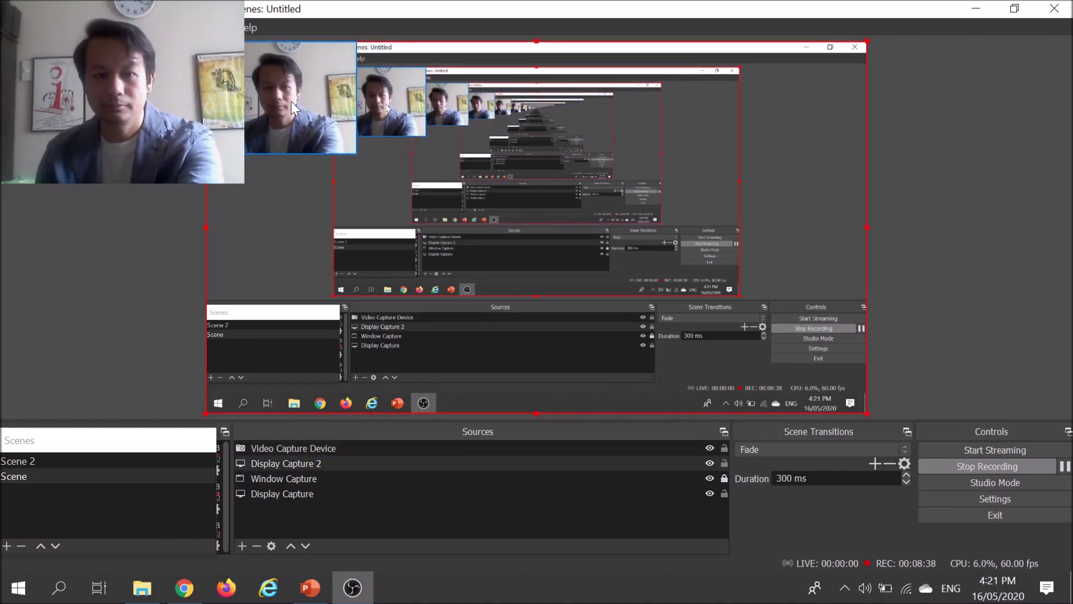
pyautogui.press('Up')
pyautogui.press('Delete')
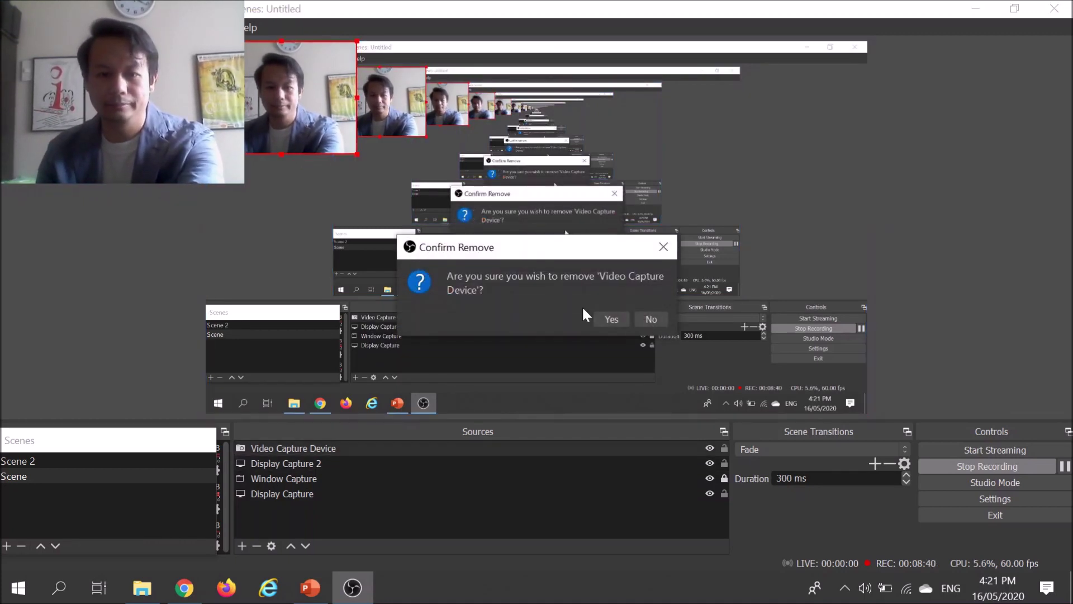
pyautogui.click(601, 316)
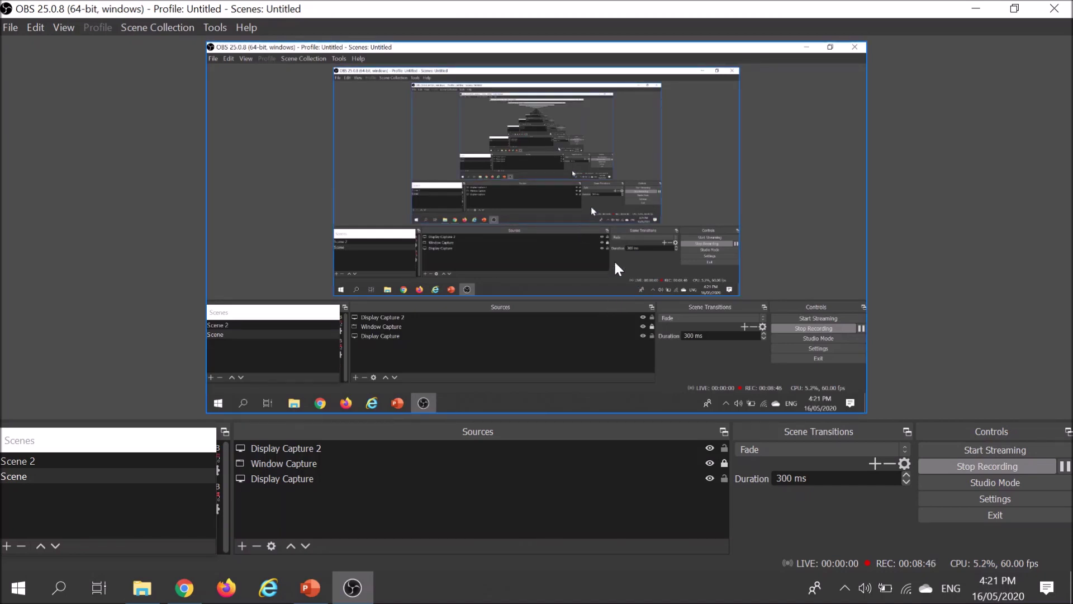
# Add a new Video Capture Device with default name and Integrated Camera properties.
pyautogui.rightClick(308, 152)
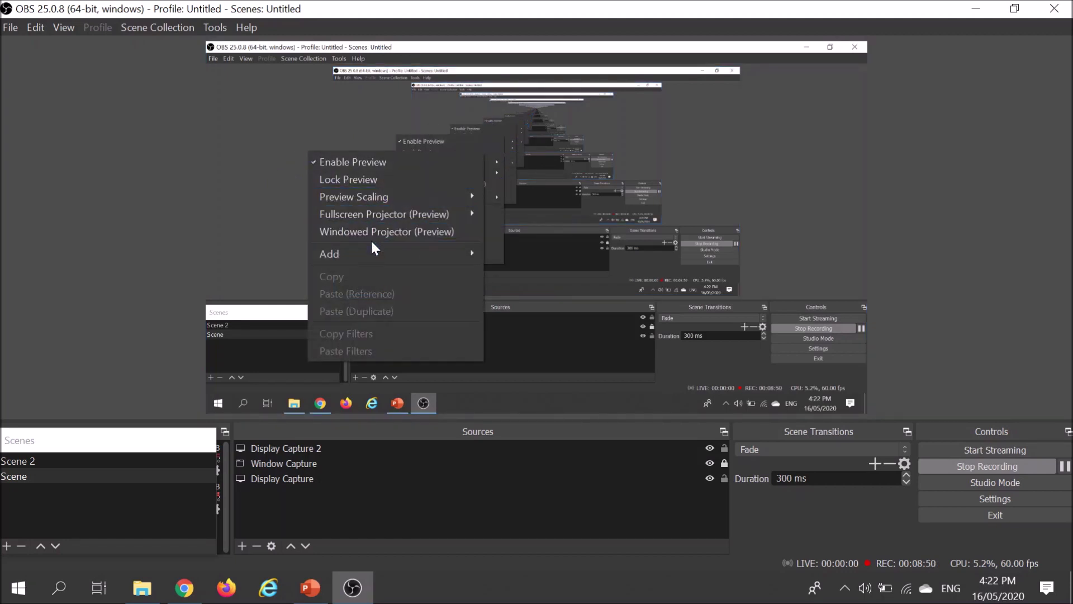
pyautogui.moveTo(366, 256)
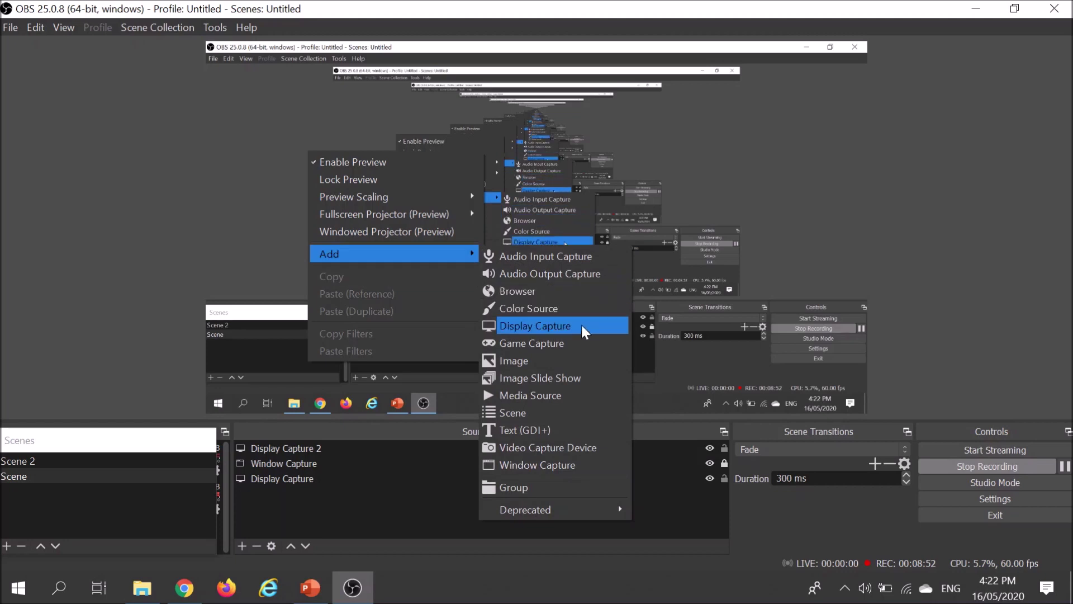
pyautogui.click(591, 444)
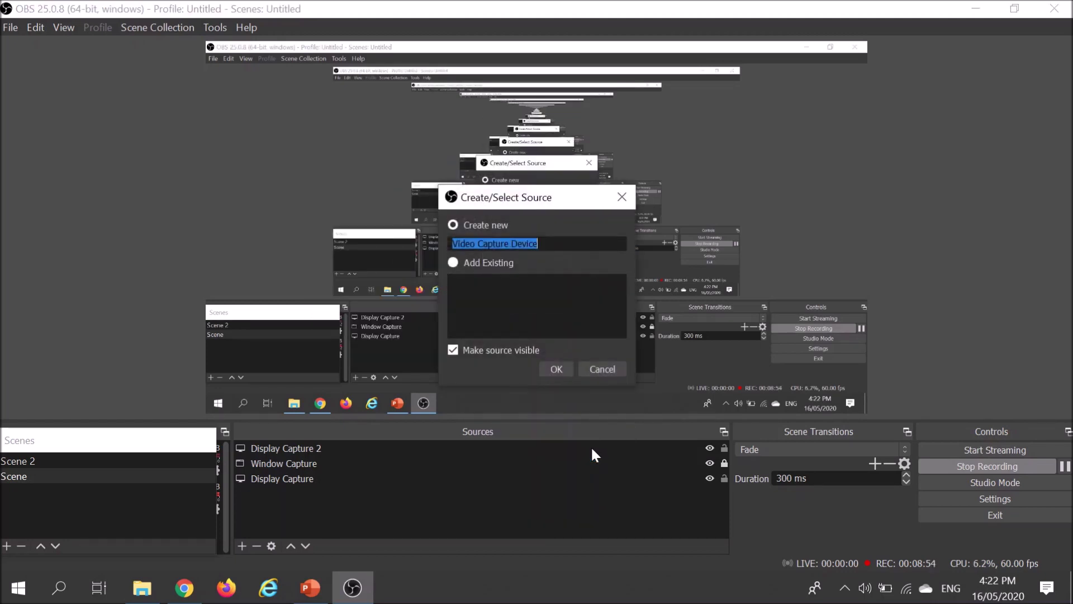
pyautogui.click(557, 369)
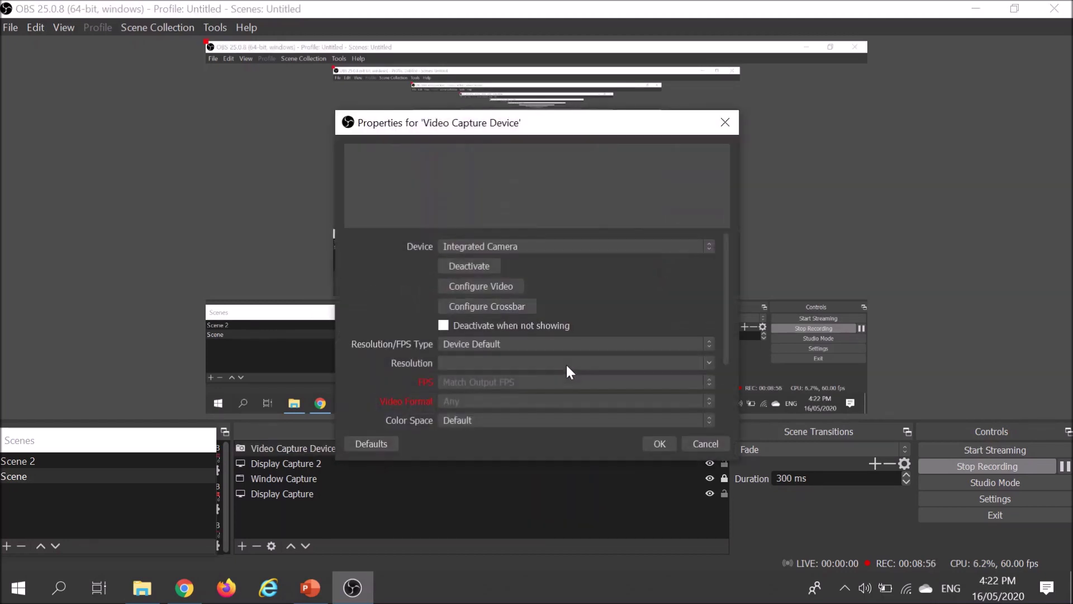
pyautogui.click(660, 444)
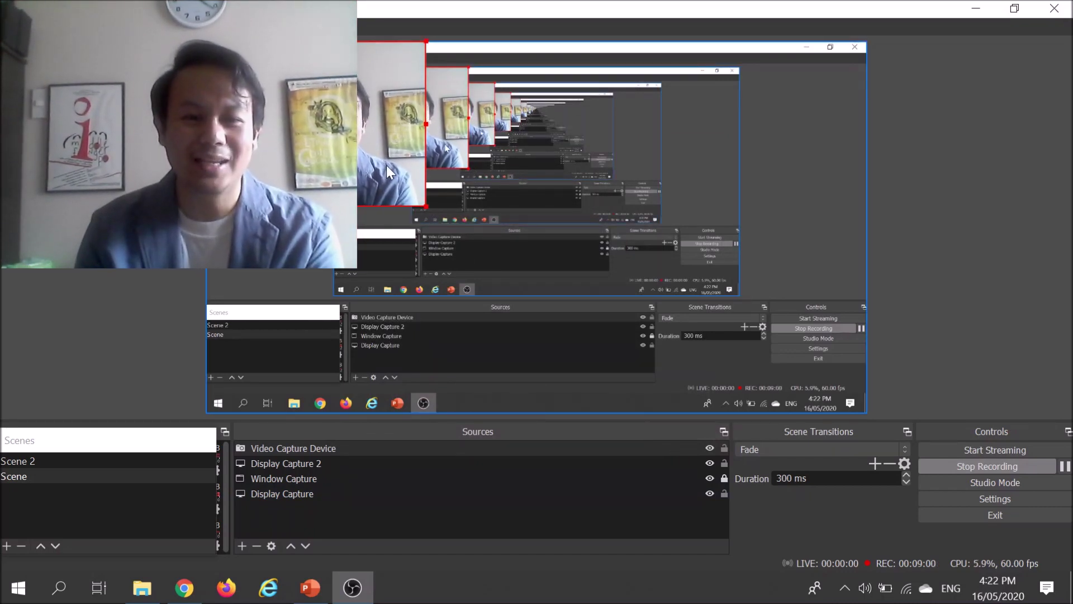
# Place the webcam overlay top-left, enlarge it to about 1090x815, and view Output settings.
pyautogui.moveTo(373, 166); pyautogui.dragTo(136, 170)
pyautogui.moveTo(431, 206); pyautogui.dragTo(373, 164)
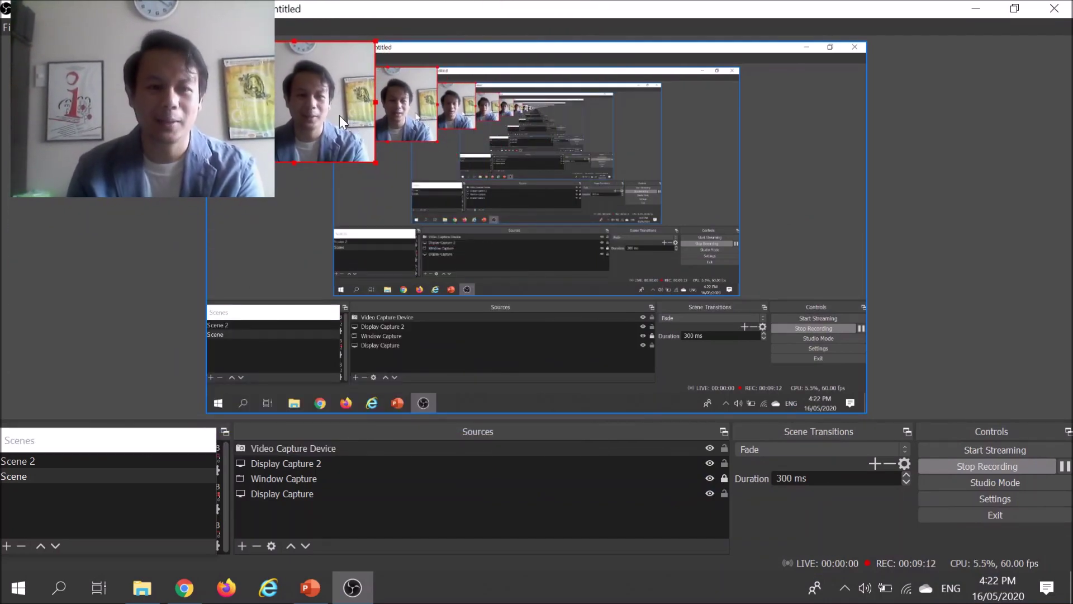
pyautogui.moveTo(339, 115); pyautogui.dragTo(335, 114)
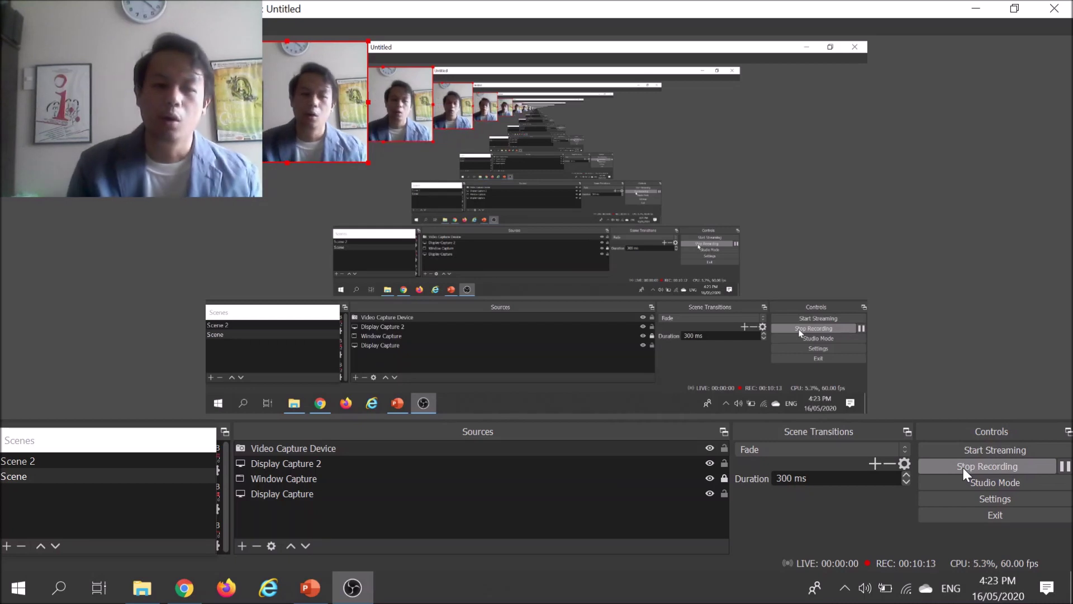
pyautogui.click(977, 499)
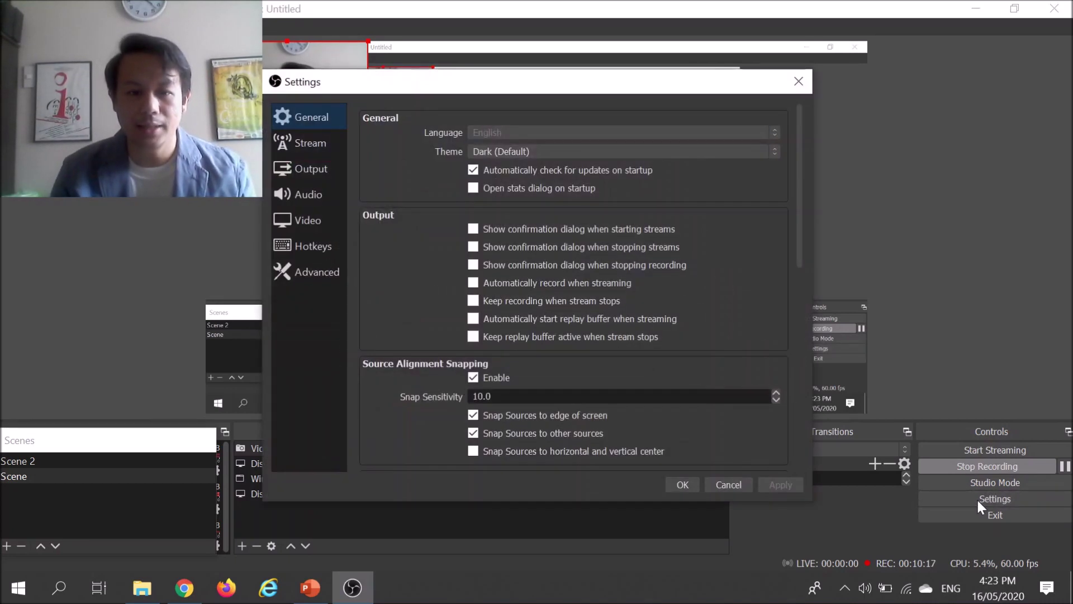
pyautogui.click(314, 168)
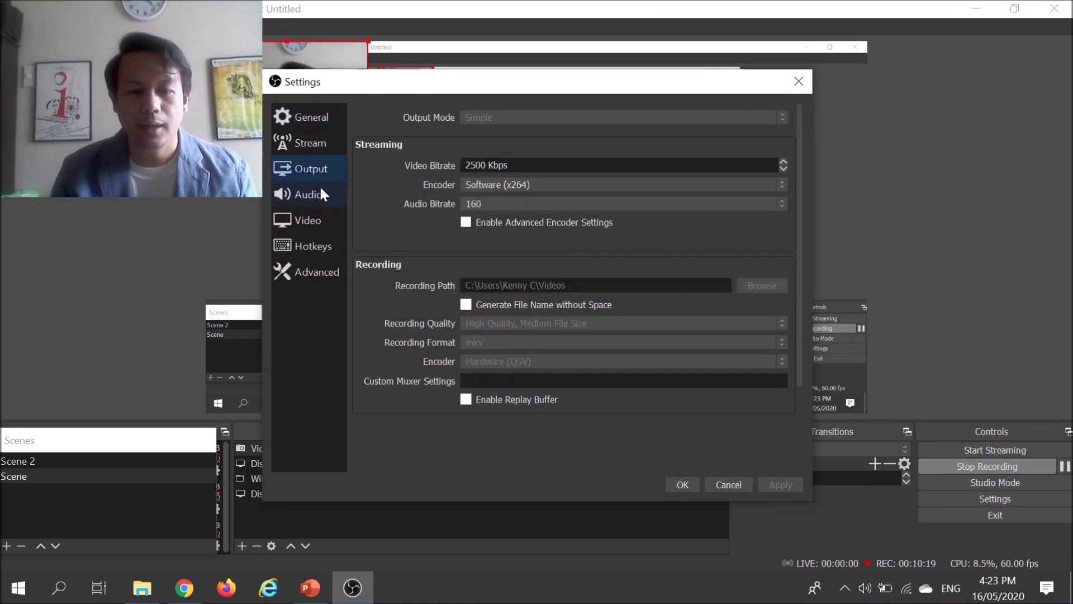